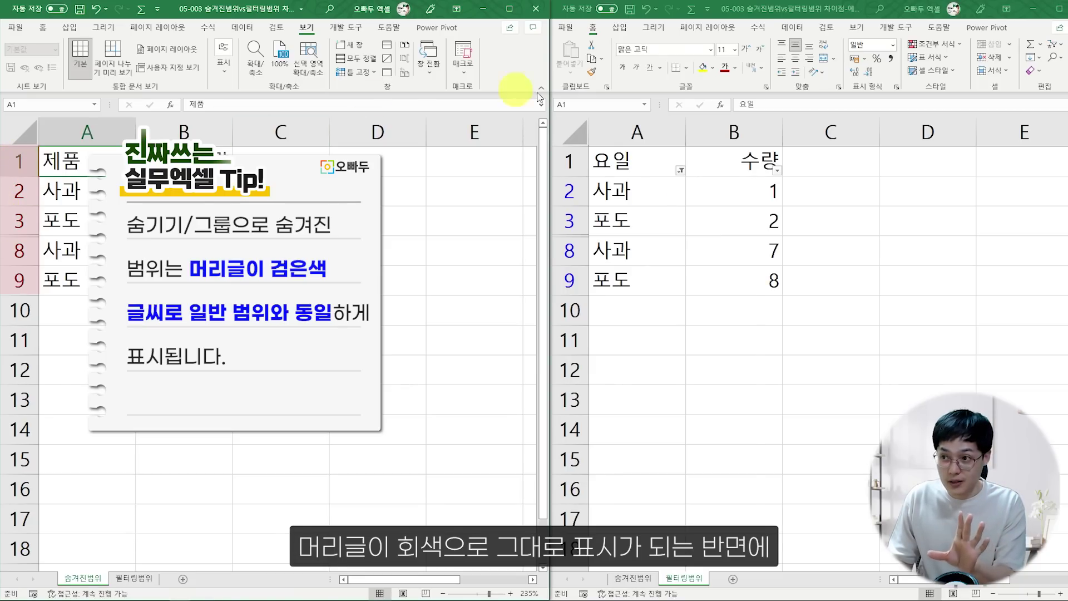
{"action": "left_click", "coordinate": [640, 167]}
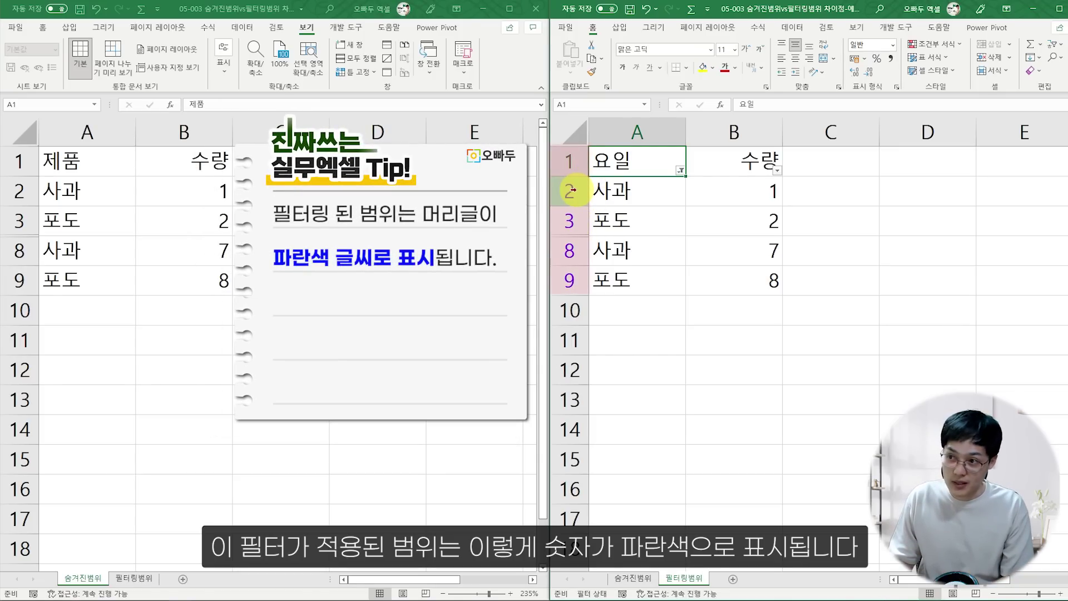
{"action": "left_click", "coordinate": [225, 228]}
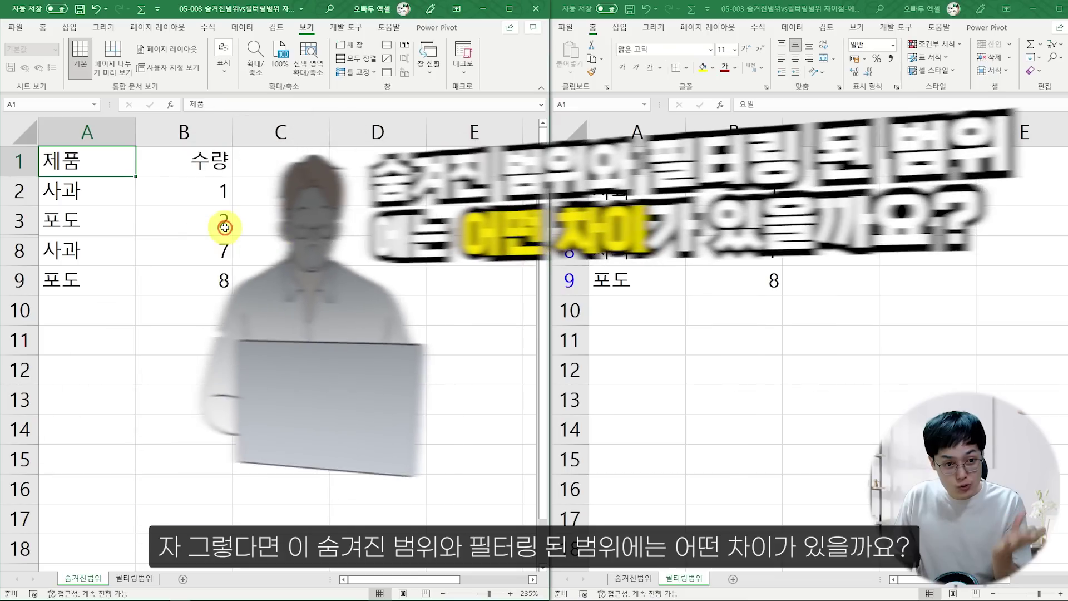
{"action": "left_click", "coordinate": [640, 167]}
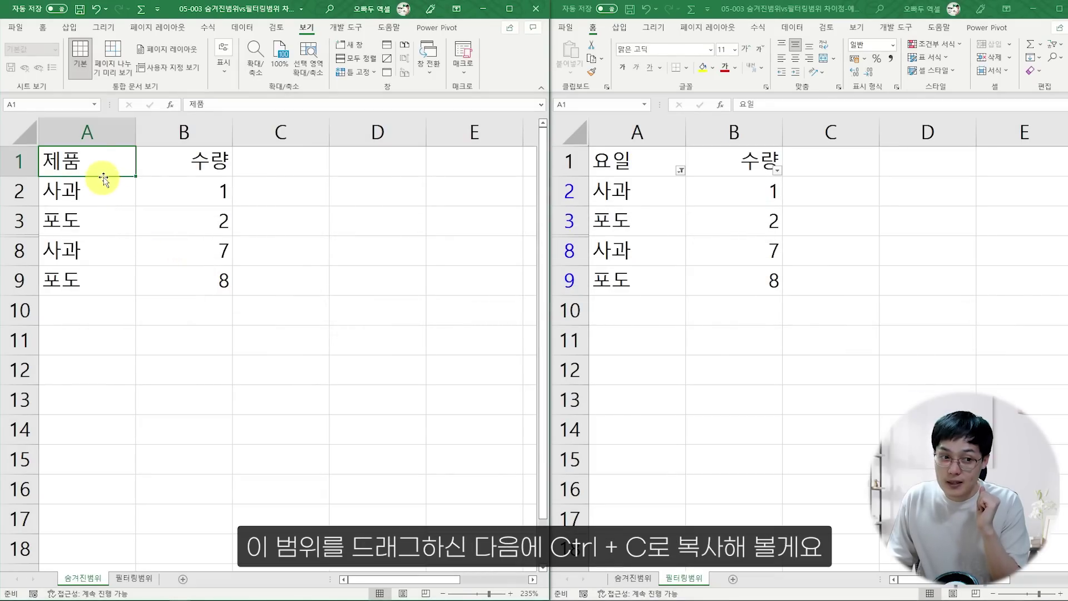
Step: Copy the range A1:B9 with its hidden rows on the 숨겨진범위 sheet and paste it at A11
{"action": "left_click_drag", "start_coordinate": [105, 174], "coordinate": [167, 295]}
{"action": "key", "text": "ctrl+c"}
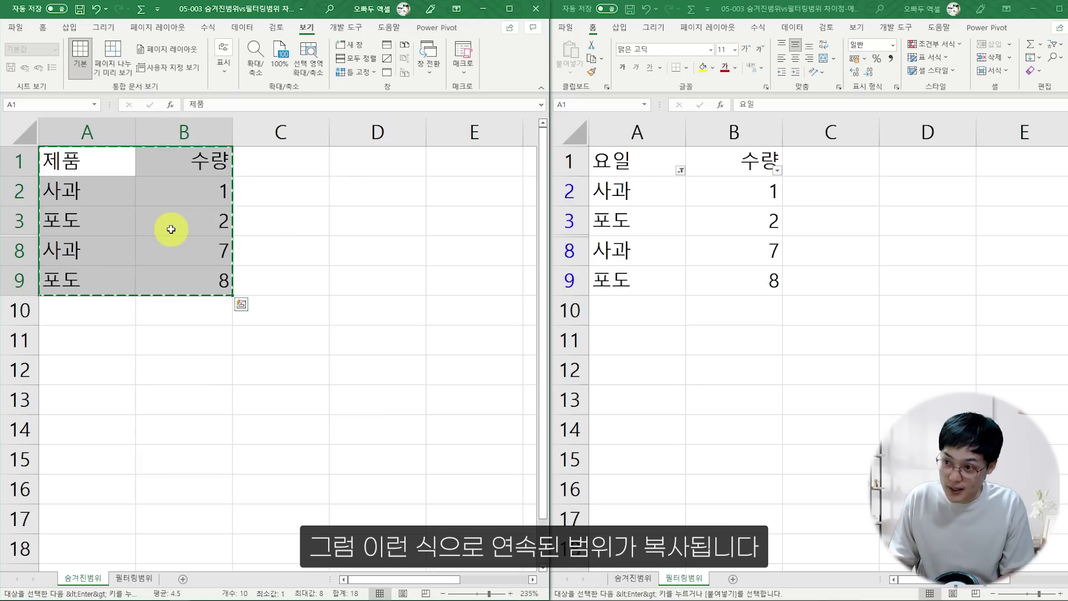
{"action": "left_click", "coordinate": [96, 345]}
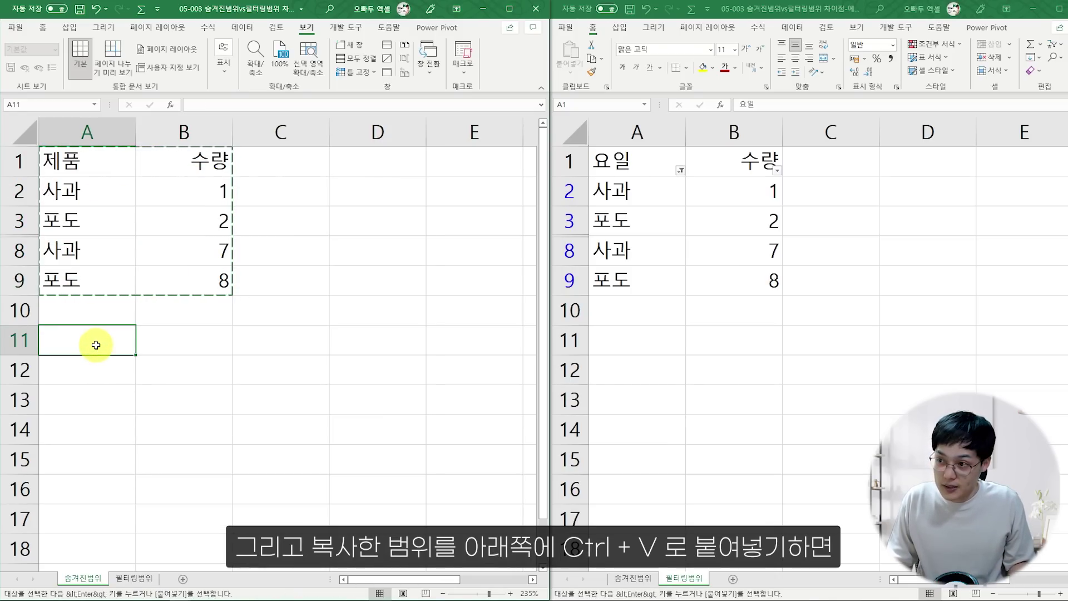
{"action": "key", "text": "ctrl+v"}
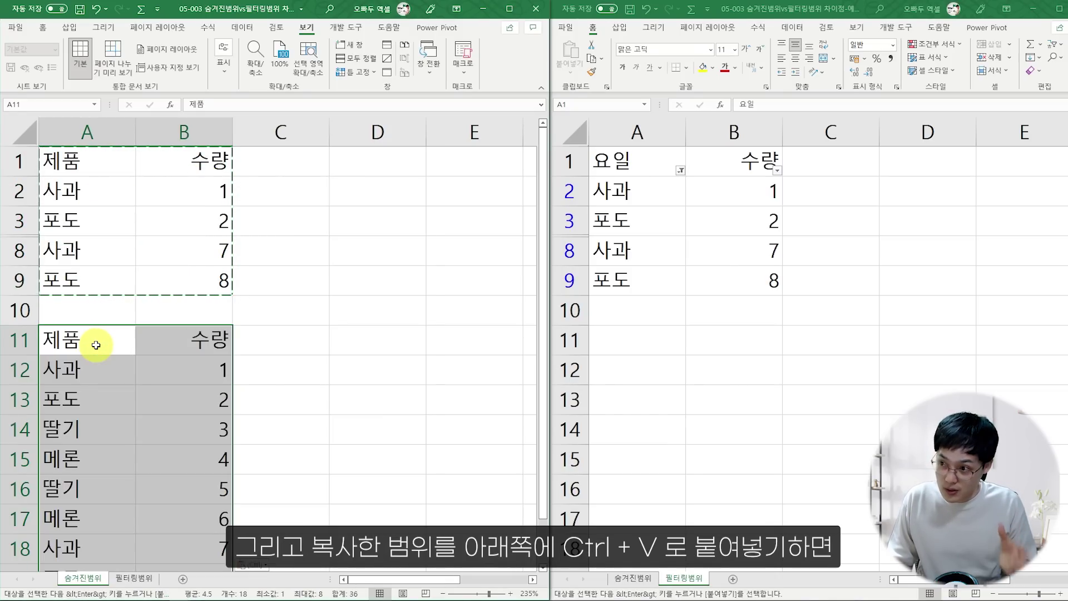
{"action": "scroll", "coordinate": [100, 346], "scroll_direction": "down", "scroll_amount": 1}
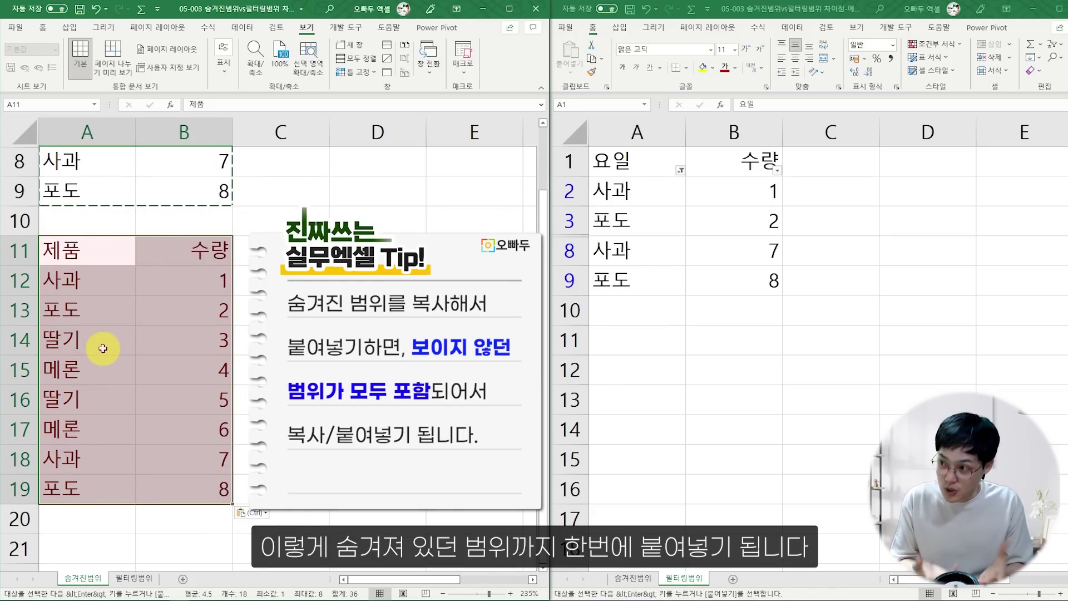
{"action": "scroll", "coordinate": [103, 349], "scroll_direction": "up", "scroll_amount": 1}
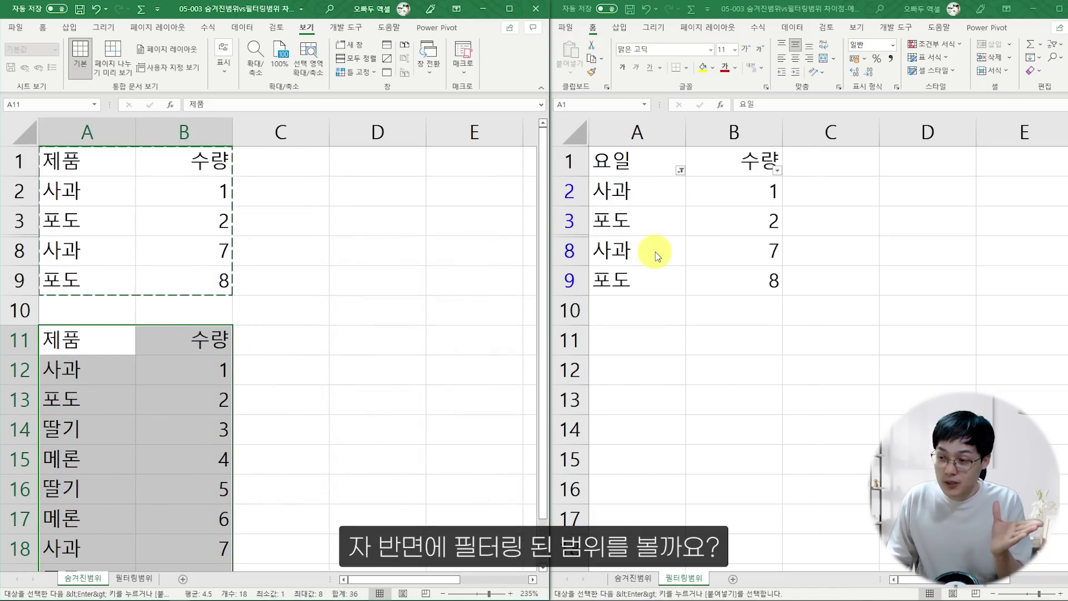
Step: Copy the filtered range A1:B9 on the 필터링범위 sheet and paste it at A11 of the same sheet
{"action": "left_click", "coordinate": [656, 254]}
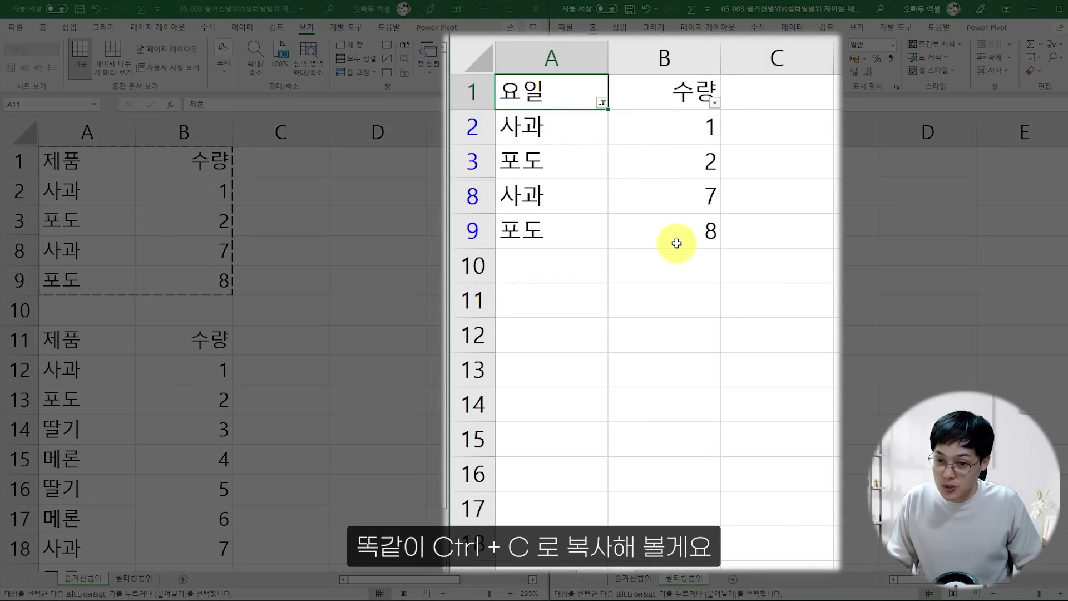
{"action": "left_click", "coordinate": [677, 243], "text": "shift"}
{"action": "key", "text": "ctrl+c"}
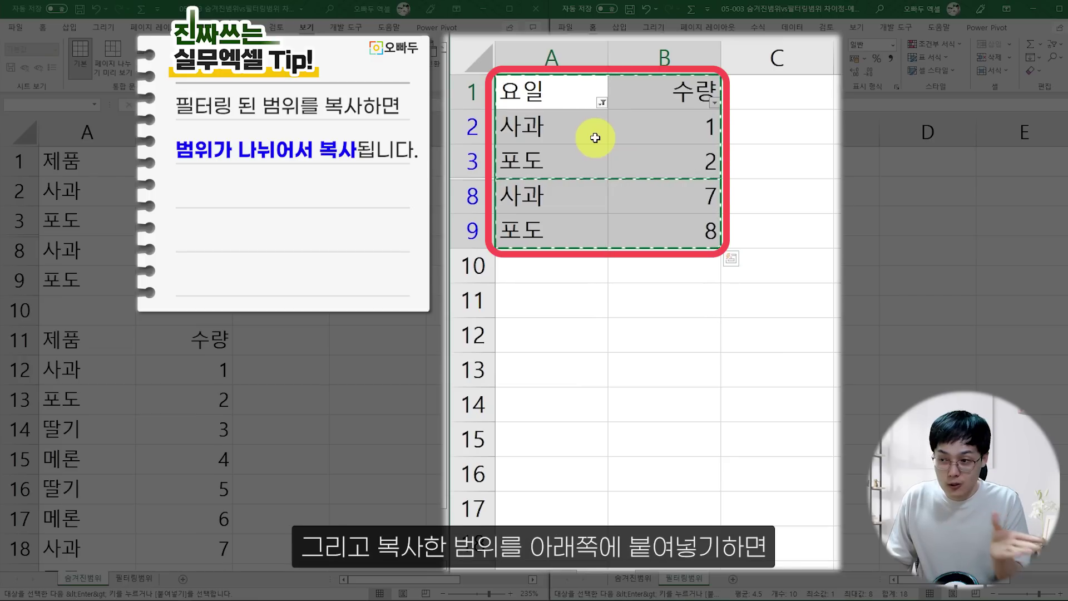
{"action": "left_click_drag", "start_coordinate": [584, 269], "coordinate": [583, 292]}
{"action": "left_click", "coordinate": [583, 292]}
{"action": "key", "text": "ctrl+v"}
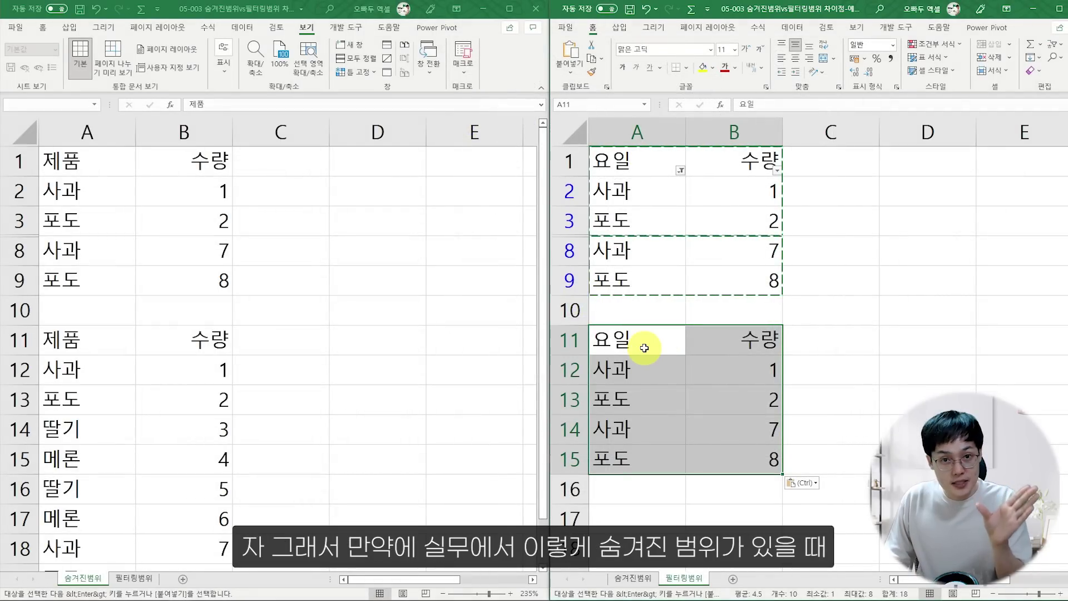
Step: Copy only the visible cells of A1:B9 on the 숨겨진범위 sheet and paste them at D11
{"action": "left_click", "coordinate": [179, 298]}
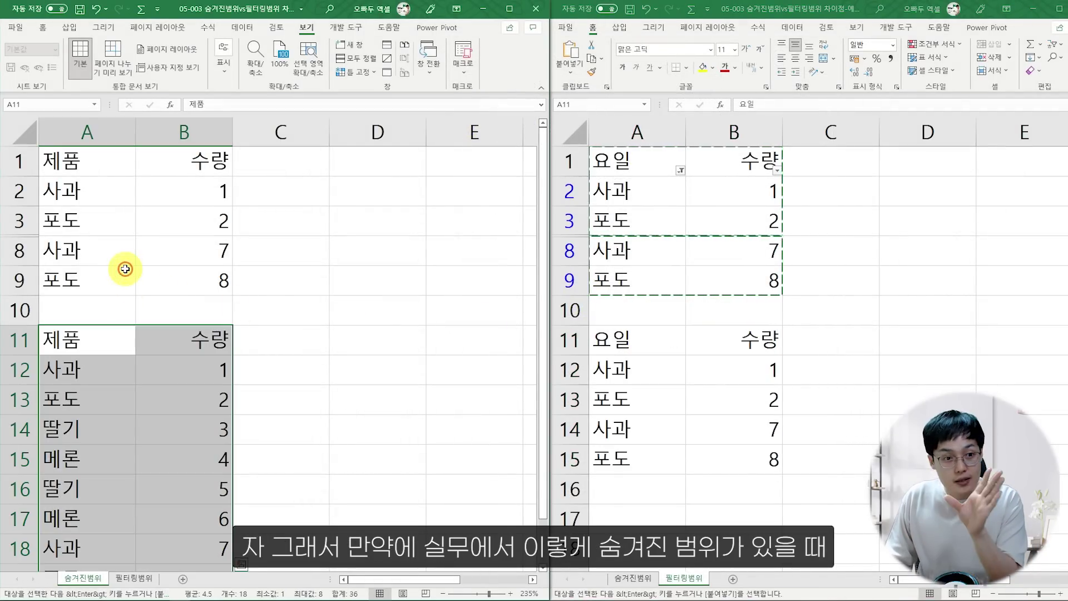
{"action": "left_click_drag", "start_coordinate": [91, 158], "coordinate": [162, 276]}
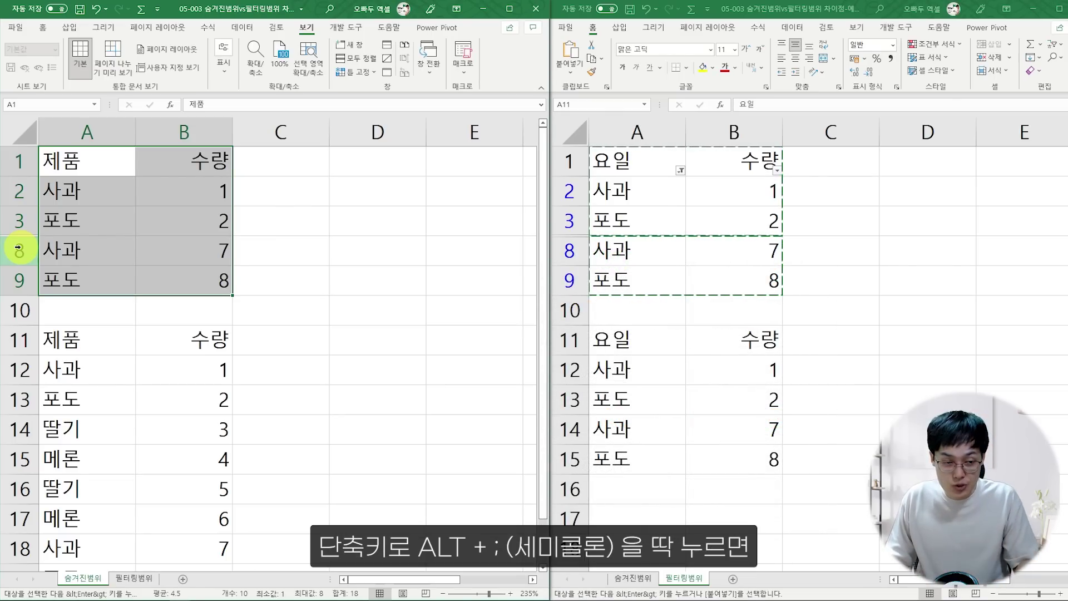
{"action": "key", "text": "alt+semicolon"}
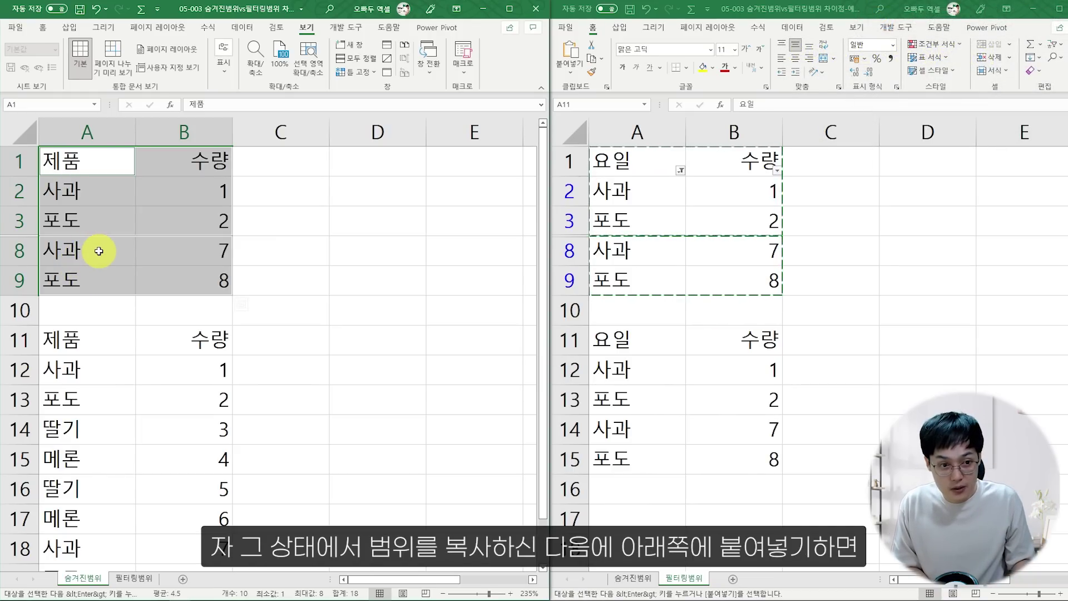
{"action": "key", "text": "ctrl+c"}
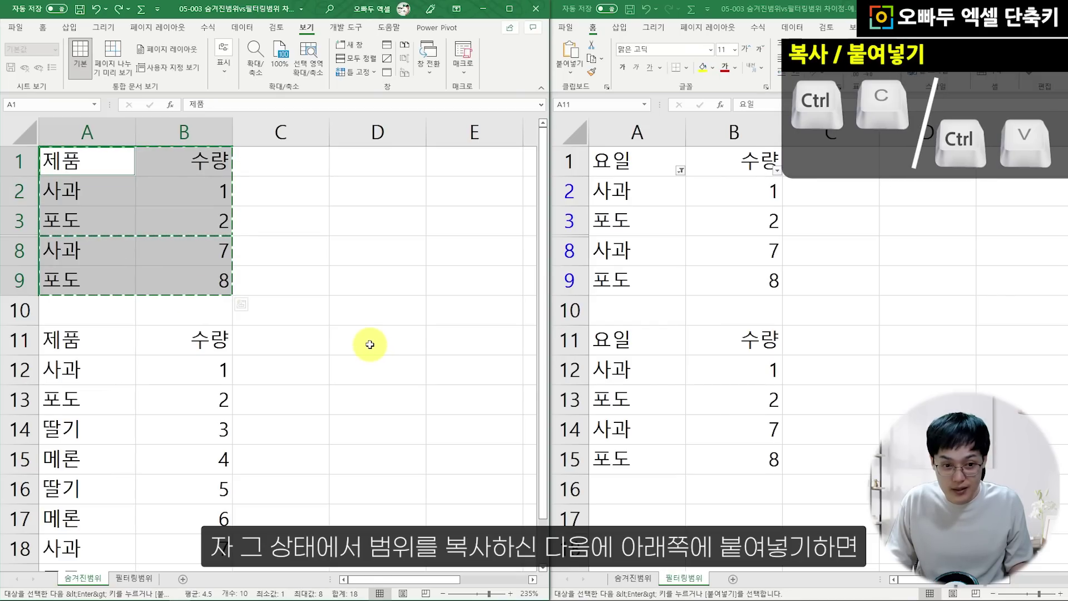
{"action": "left_click", "coordinate": [369, 340]}
{"action": "key", "text": "ctrl+v"}
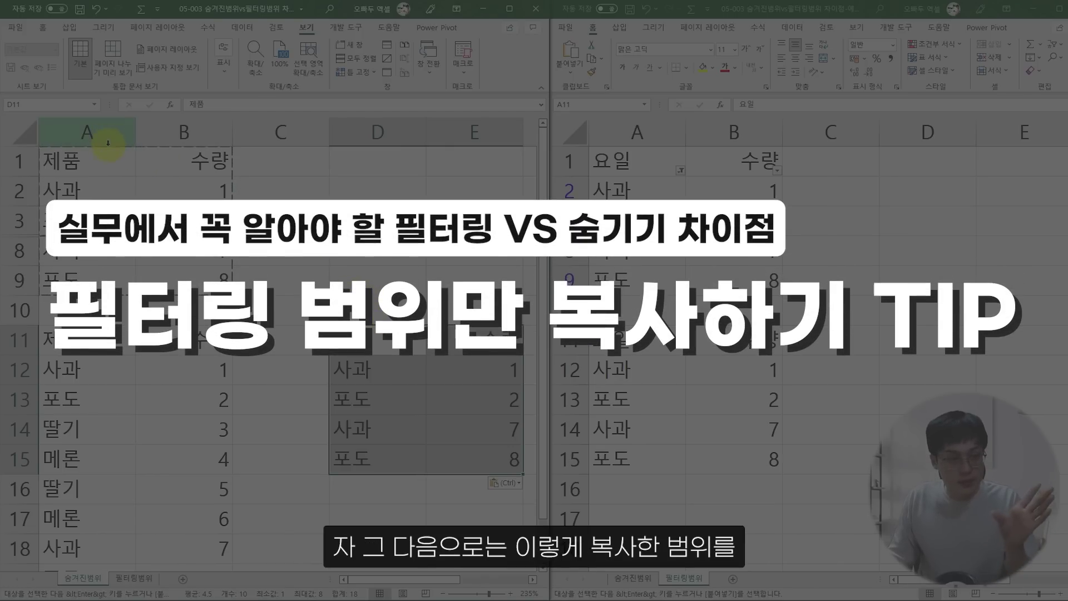
Step: Copy the whole range A1:B9, hidden rows included, on the 숨겨진범위 sheet and paste it alongside at C1
{"action": "left_click_drag", "start_coordinate": [108, 158], "coordinate": [220, 281]}
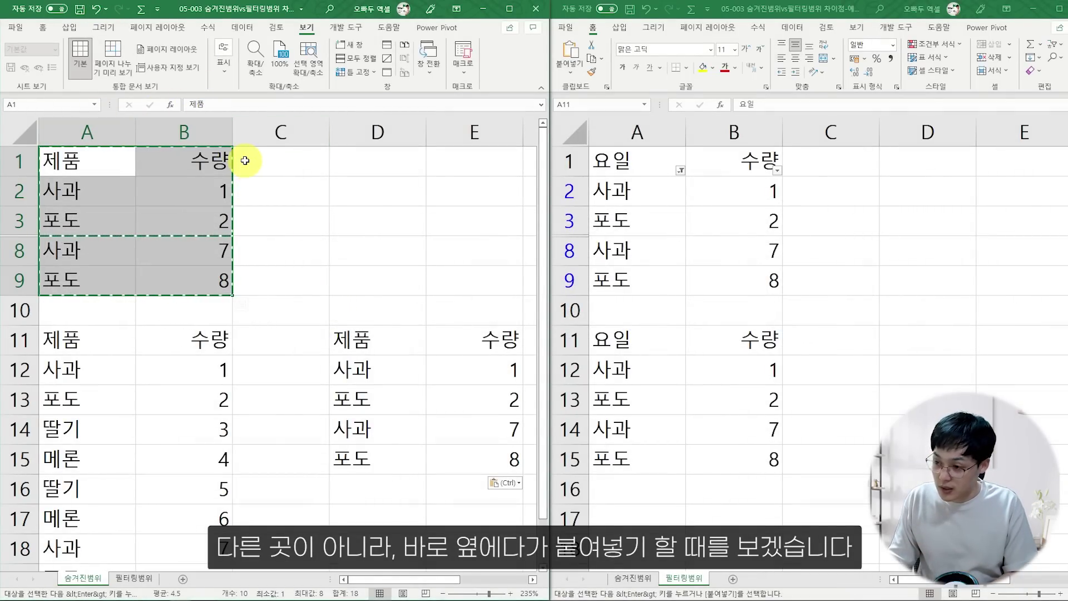
{"action": "left_click_drag", "start_coordinate": [114, 158], "coordinate": [162, 267]}
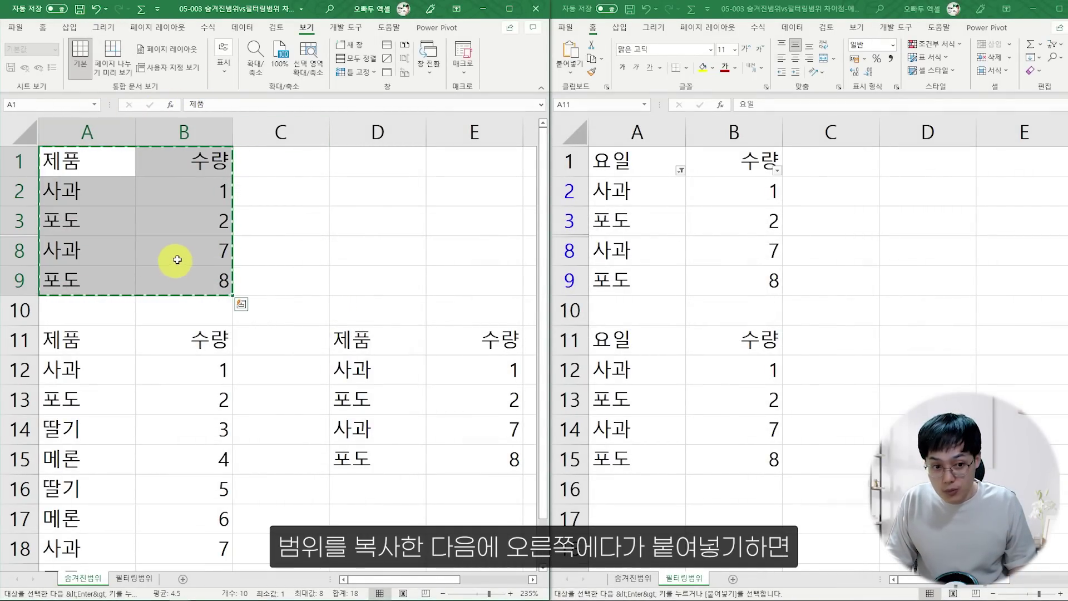
{"action": "left_click", "coordinate": [261, 158]}
{"action": "key", "text": "ctrl+v"}
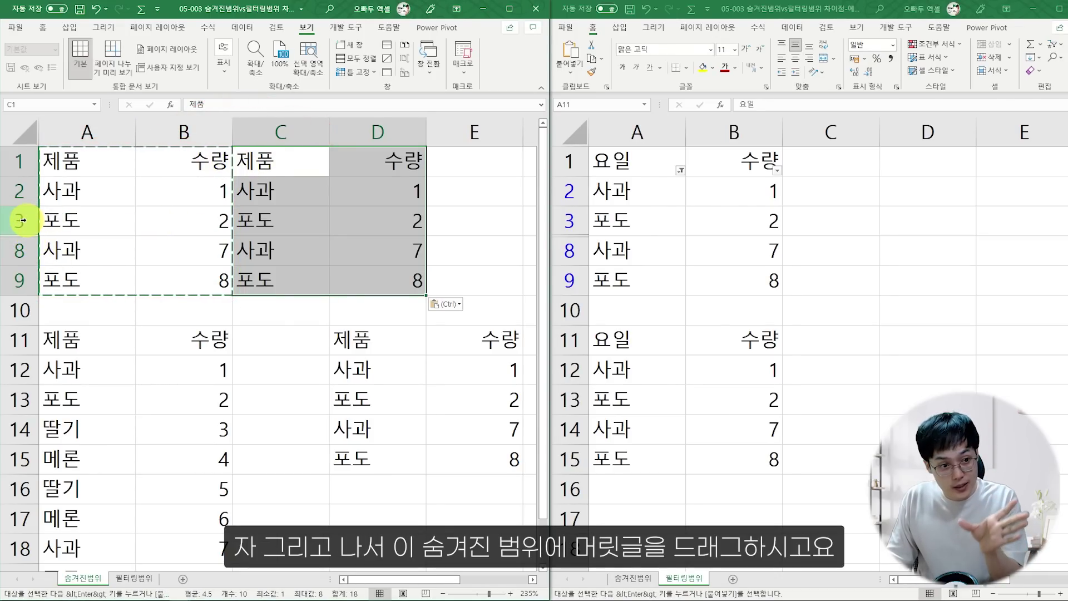
Step: Unhide the rows between 3 and 8 on the 숨겨진범위 sheet
{"action": "left_click_drag", "start_coordinate": [20, 220], "coordinate": [25, 245]}
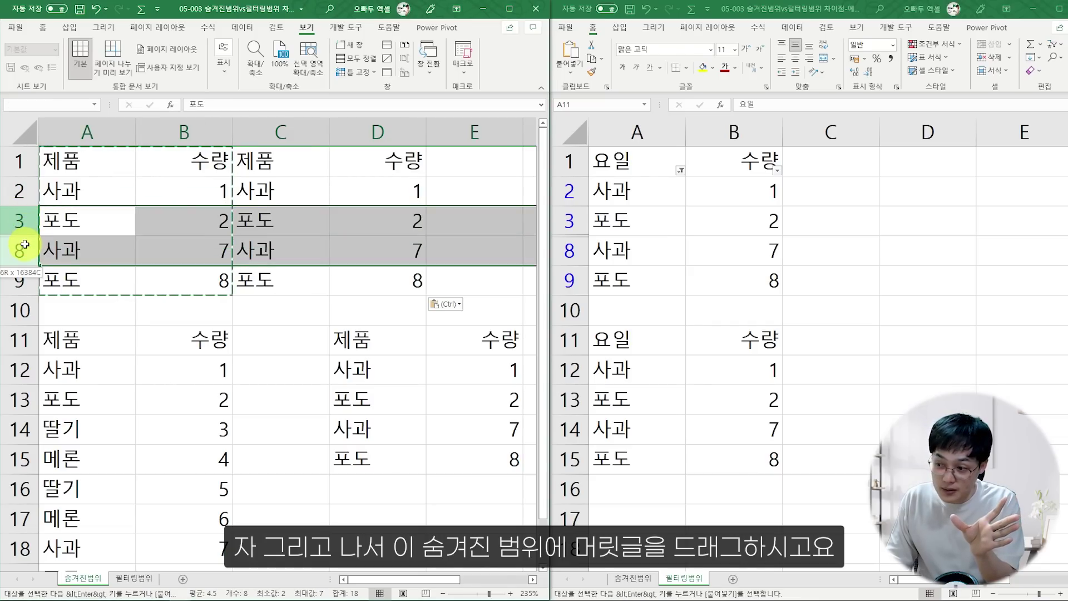
{"action": "right_click", "coordinate": [25, 245]}
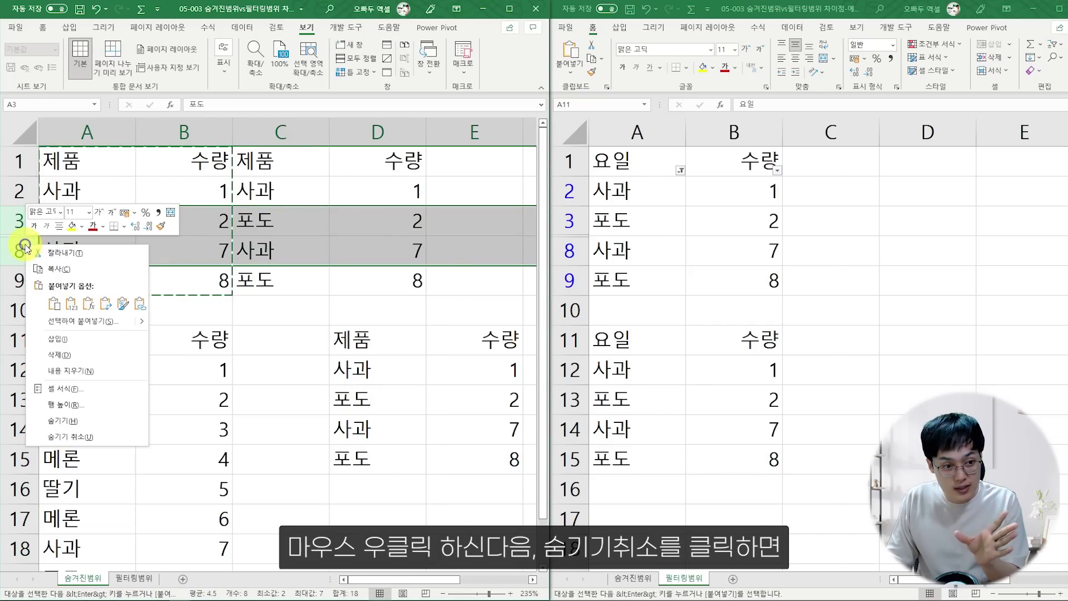
{"action": "left_click", "coordinate": [82, 435]}
{"action": "left_click_drag", "start_coordinate": [106, 215], "coordinate": [150, 310]}
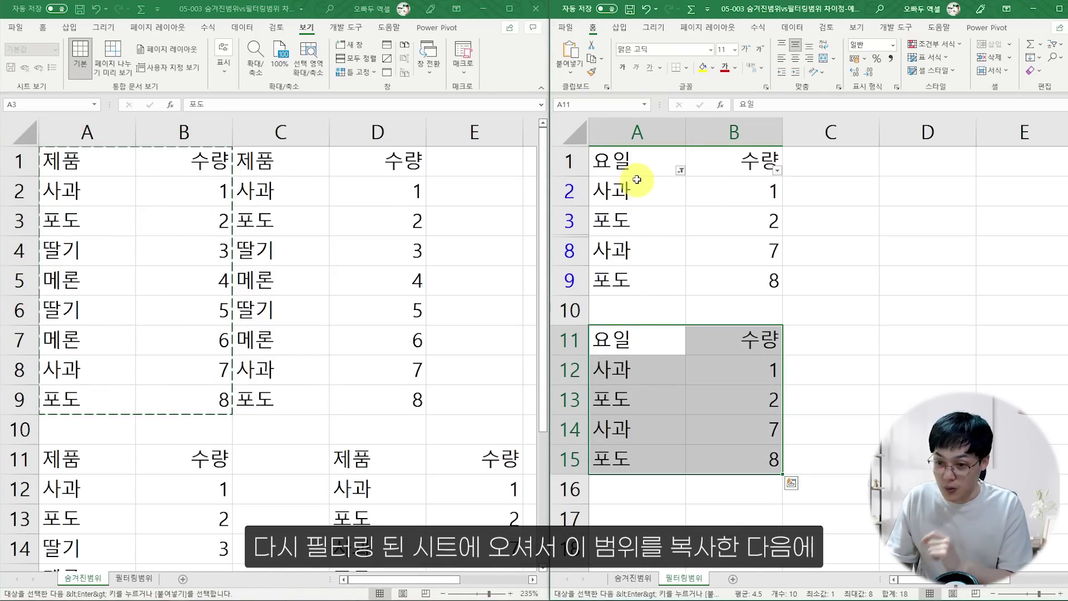
Step: Copy the filtered range A1:B9 on the 필터링범위 sheet and paste it alongside at C1
{"action": "left_click", "coordinate": [645, 161]}
{"action": "left_click_drag", "start_coordinate": [646, 161], "coordinate": [746, 278]}
{"action": "key", "text": "ctrl+c"}
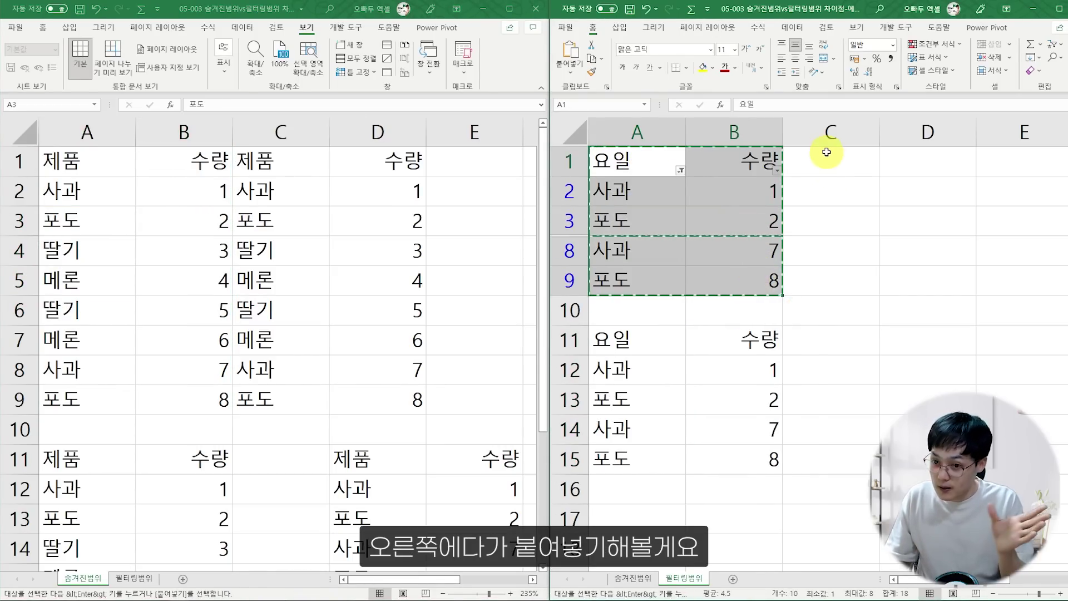
{"action": "left_click", "coordinate": [824, 161]}
{"action": "key", "text": "ctrl+v"}
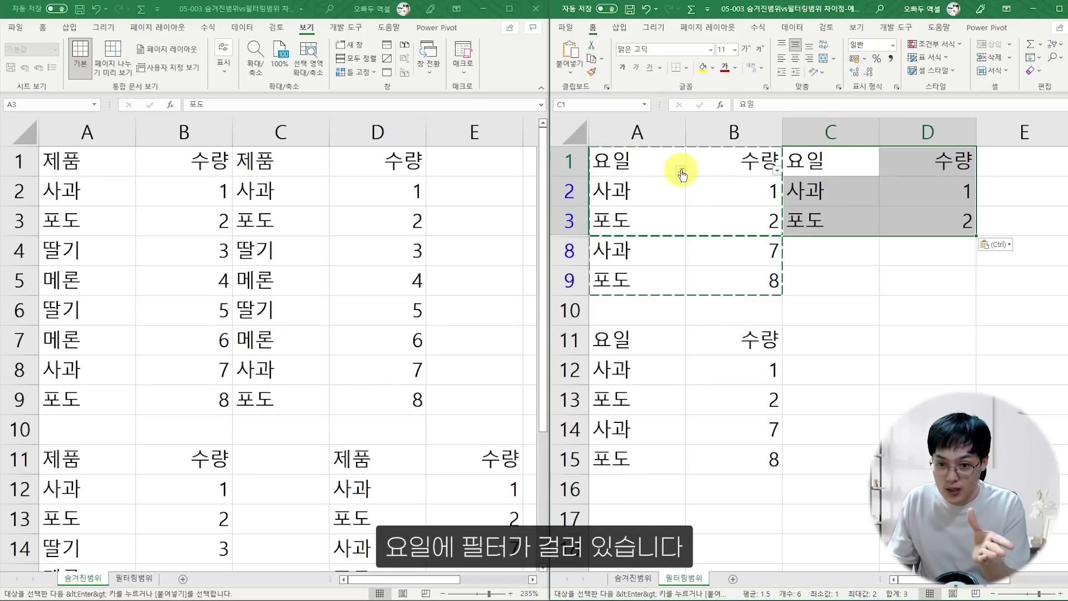
Step: Clear the filter on the 요일 column of the 필터링범위 sheet
{"action": "mouse_move", "coordinate": [682, 174]}
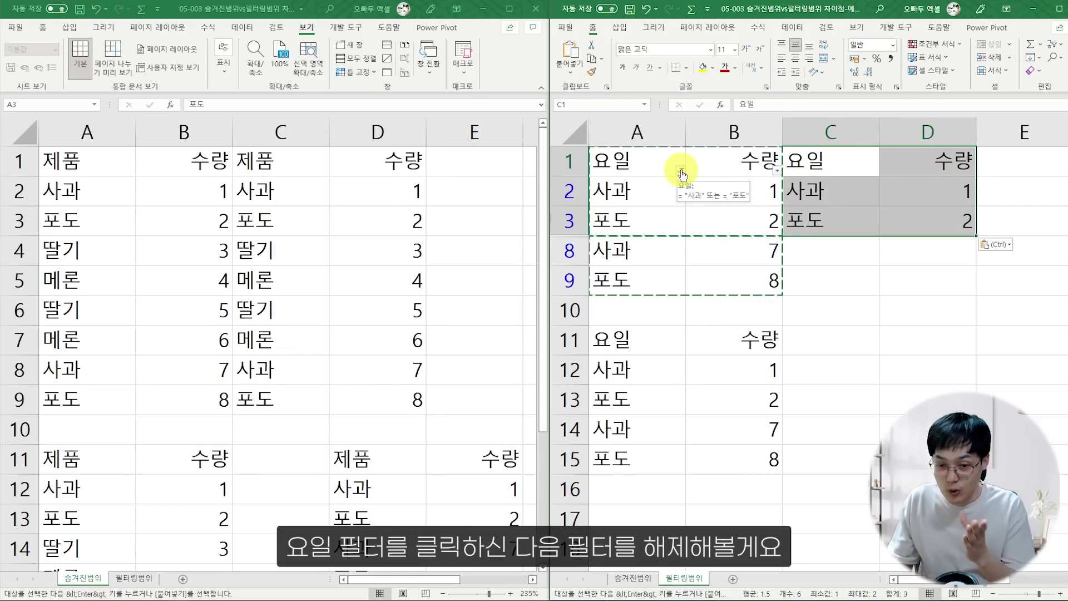
{"action": "left_click", "coordinate": [681, 170]}
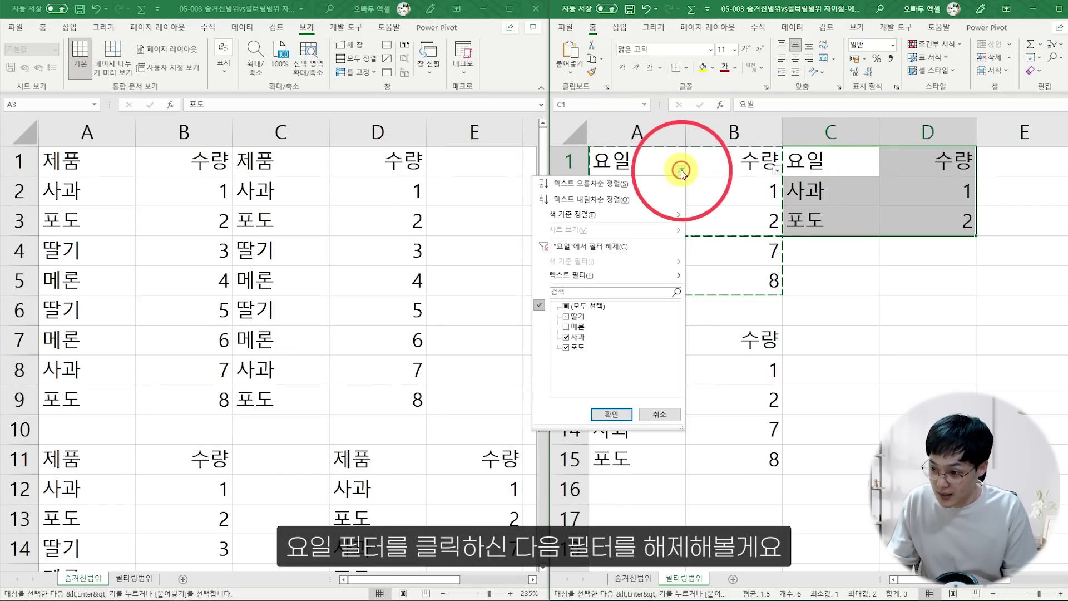
{"action": "left_click", "coordinate": [622, 254]}
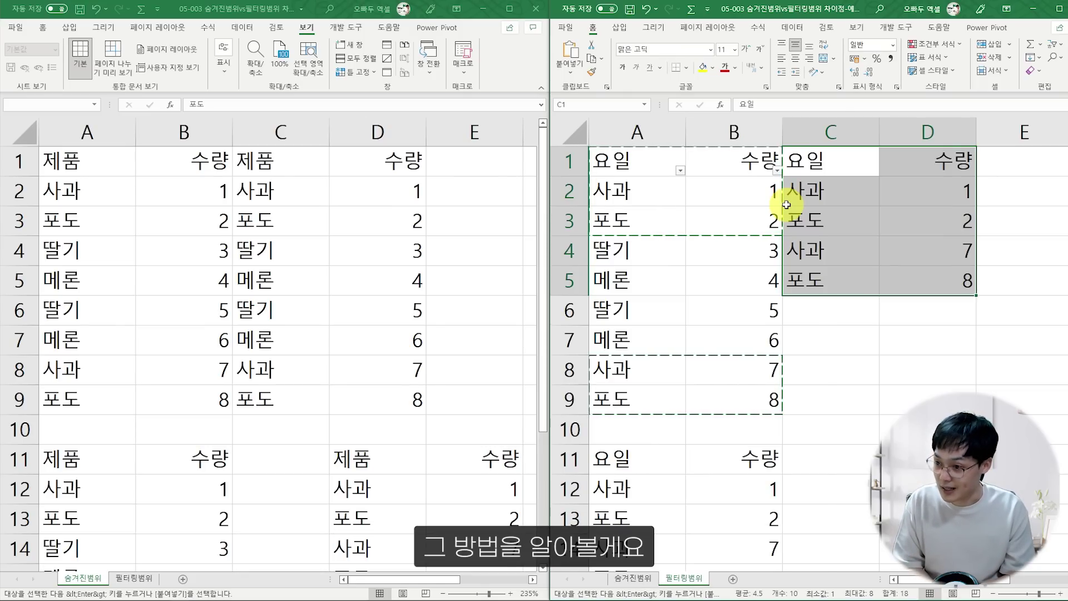
Step: Delete columns C and D from the 필터링범위 sheet
{"action": "left_click_drag", "start_coordinate": [816, 128], "coordinate": [929, 124]}
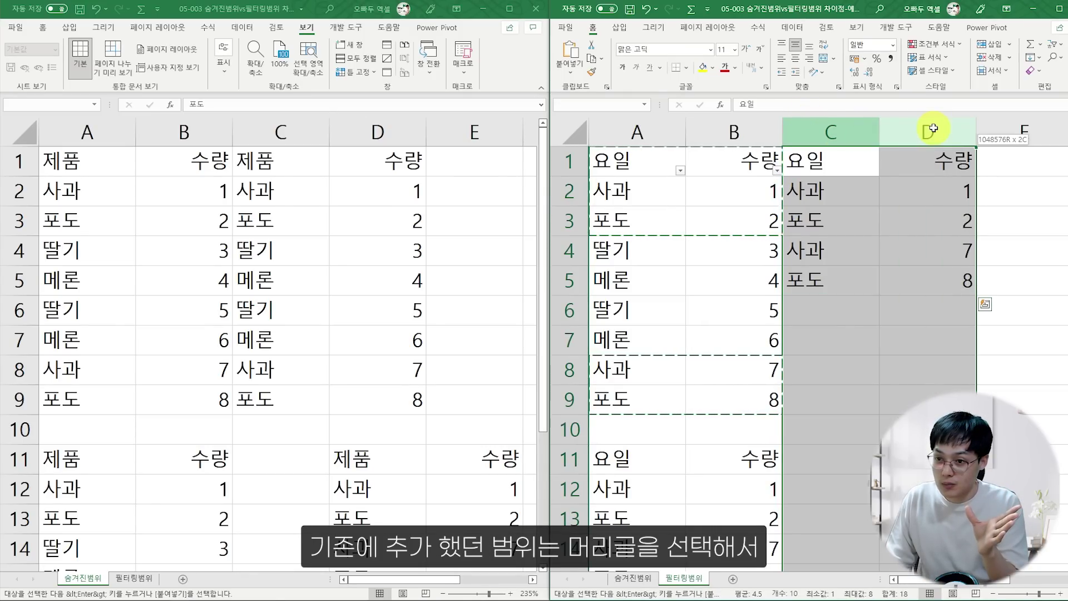
{"action": "right_click", "coordinate": [917, 128]}
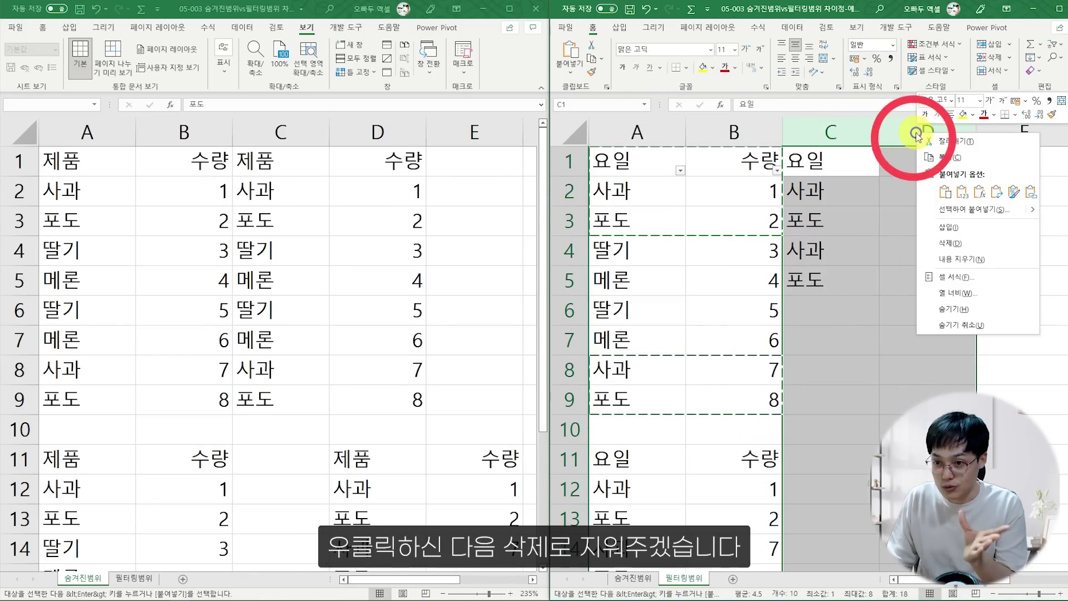
{"action": "left_click", "coordinate": [950, 243]}
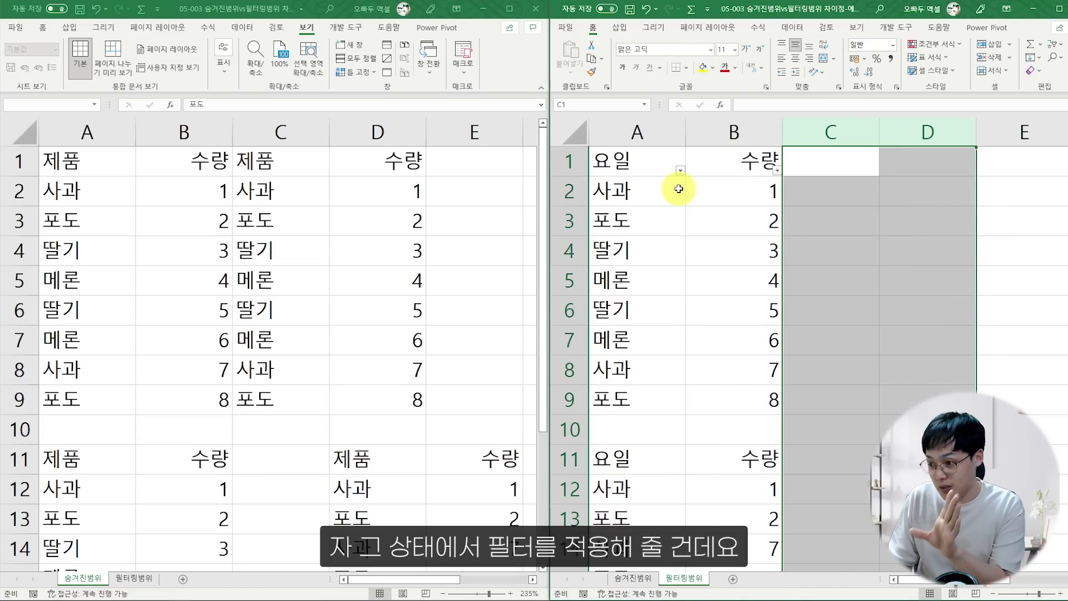
Step: Filter the 요일 column on the 필터링범위 sheet to include only 사과 and 포도
{"action": "left_click", "coordinate": [681, 170]}
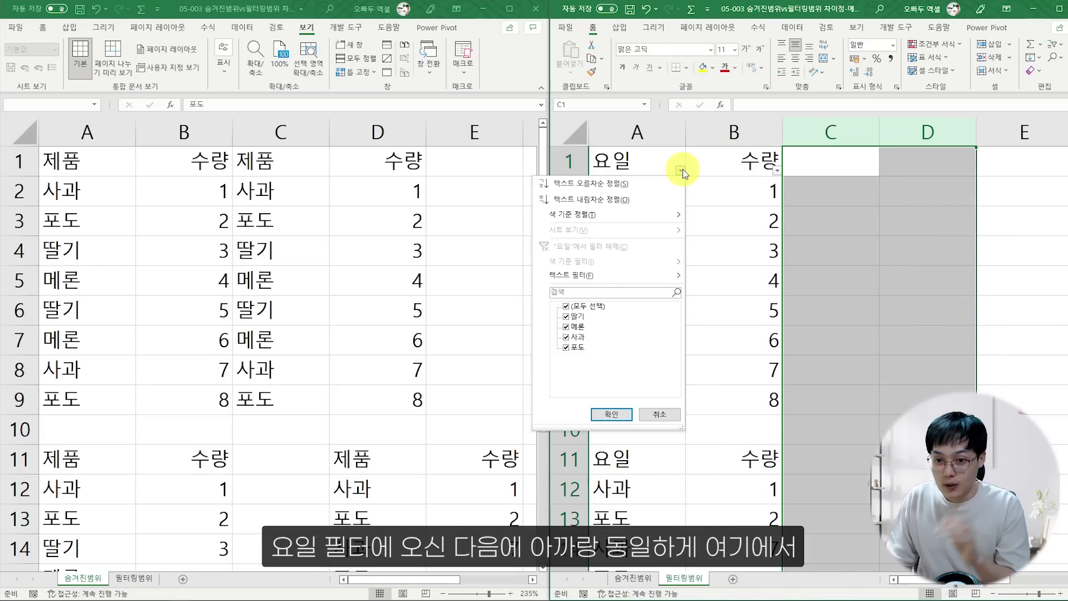
{"action": "left_click", "coordinate": [566, 306]}
{"action": "left_click", "coordinate": [567, 336]}
{"action": "left_click", "coordinate": [567, 347]}
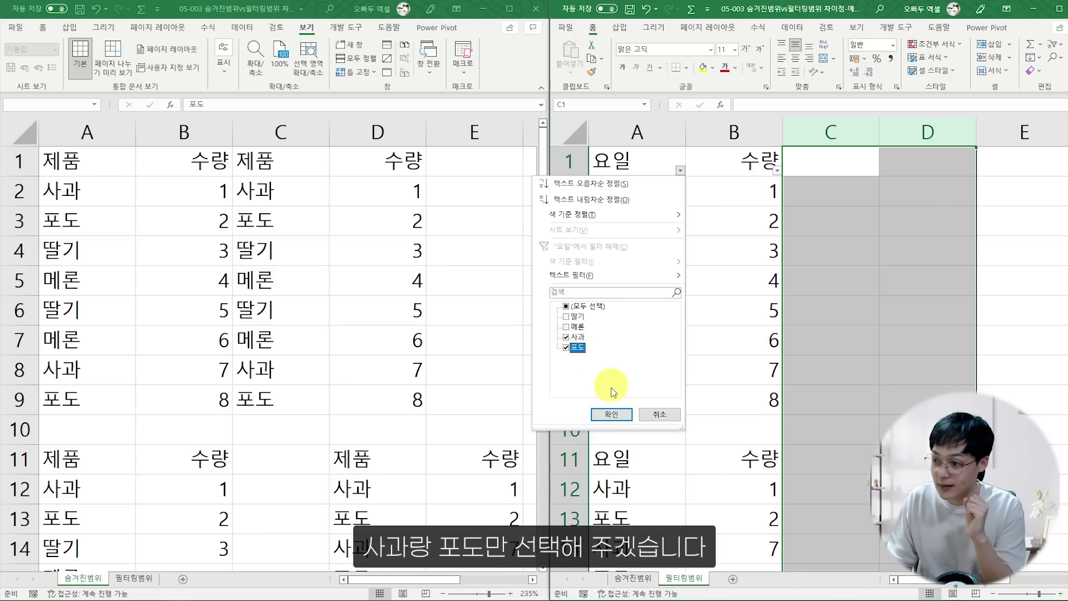
{"action": "left_click", "coordinate": [610, 415]}
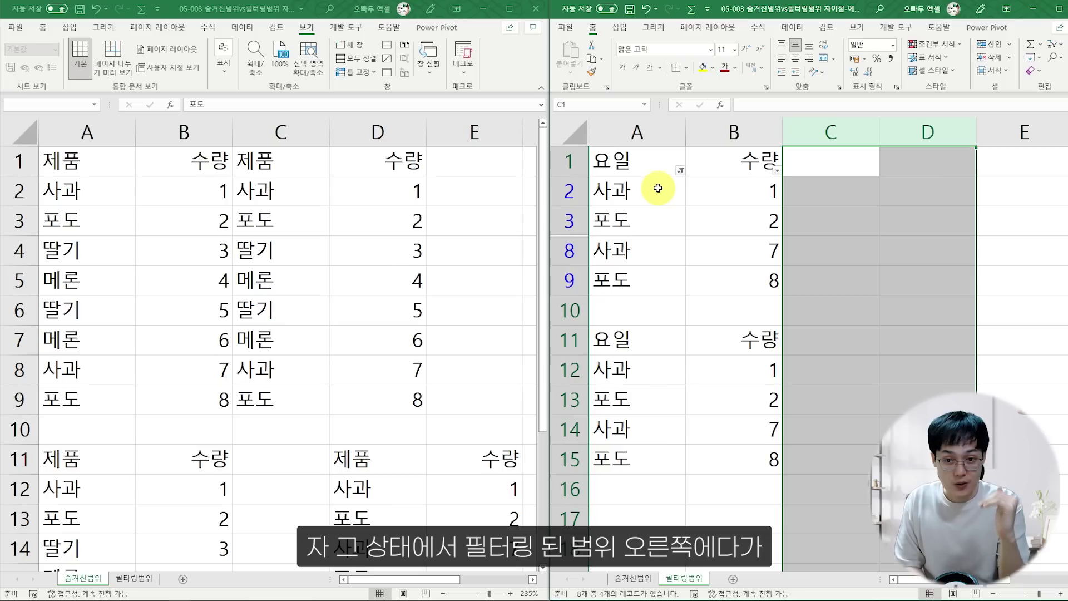
Step: Enter the formula =A2 in cell C2 of the 필터링범위 sheet and fill it down the filtered rows to C9
{"action": "left_click", "coordinate": [816, 189]}
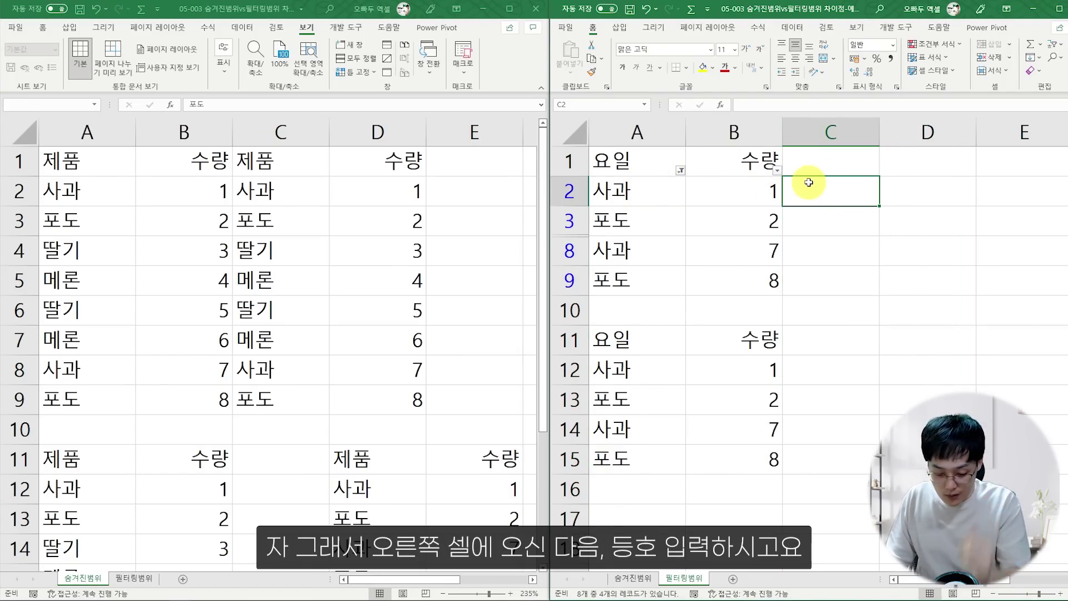
{"action": "type", "text": "="}
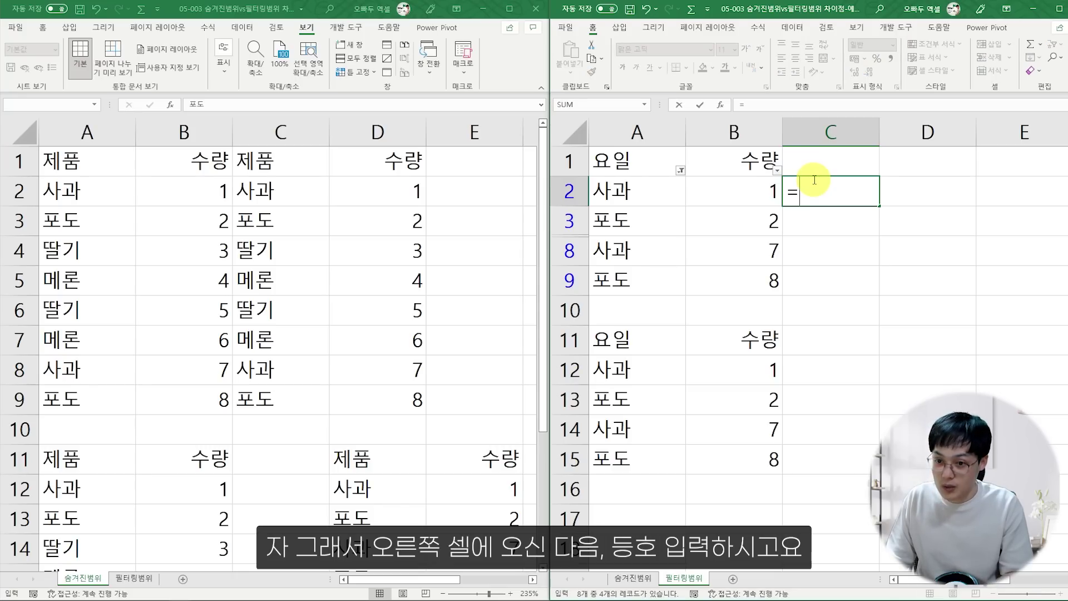
{"action": "left_click", "coordinate": [660, 188]}
{"action": "key", "text": "Return"}
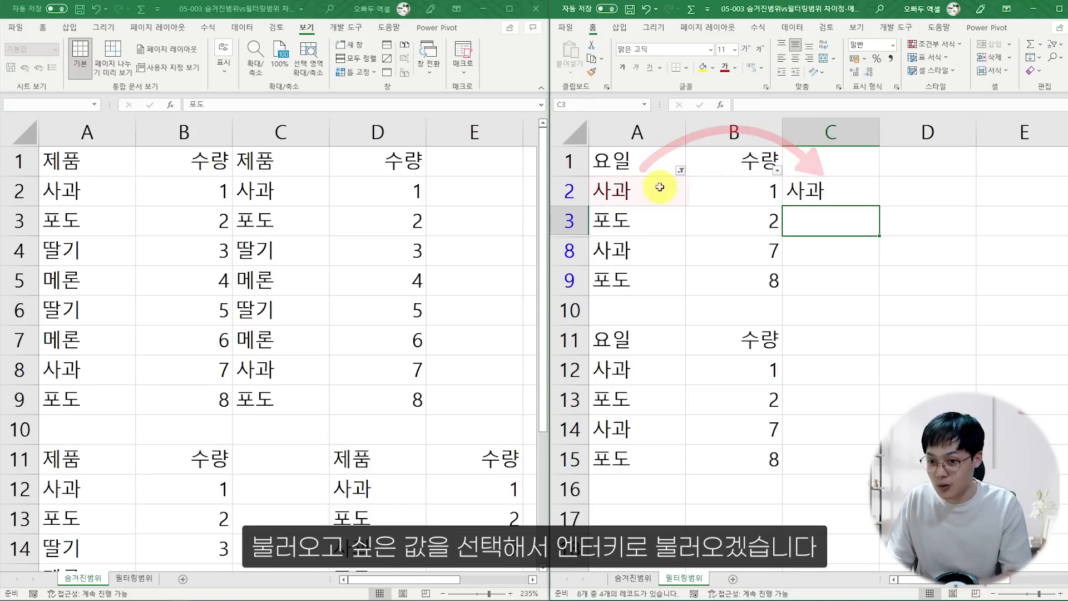
{"action": "left_click", "coordinate": [814, 192]}
{"action": "left_click_drag", "start_coordinate": [881, 203], "coordinate": [867, 304]}
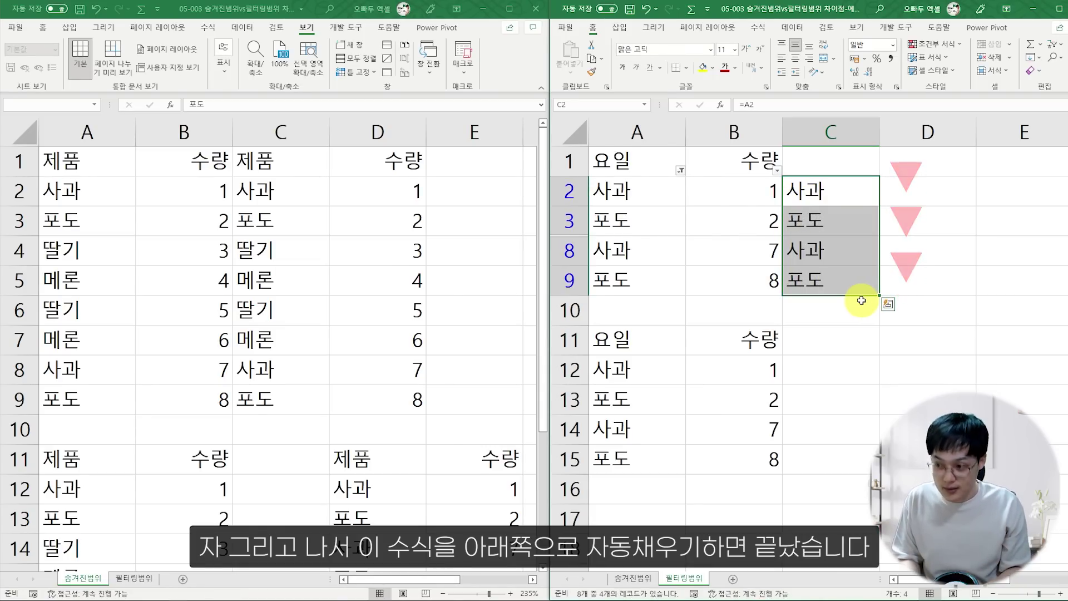
Step: Clear the filter on the 요일 column and inspect the formula in cell C2 without changing it
{"action": "left_click", "coordinate": [679, 171]}
{"action": "left_click", "coordinate": [648, 244]}
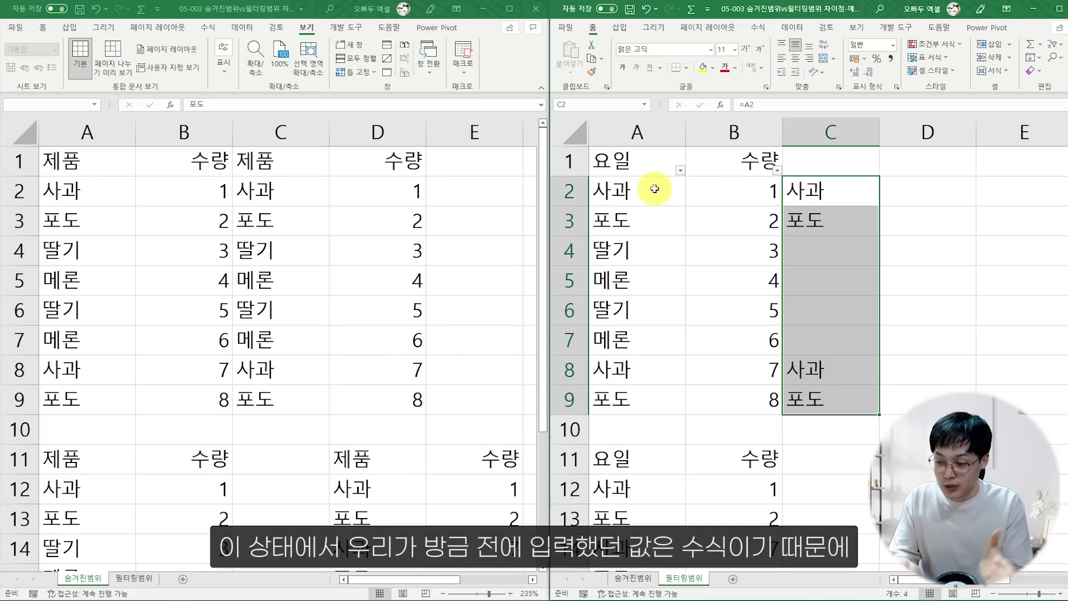
{"action": "double_click", "coordinate": [805, 187]}
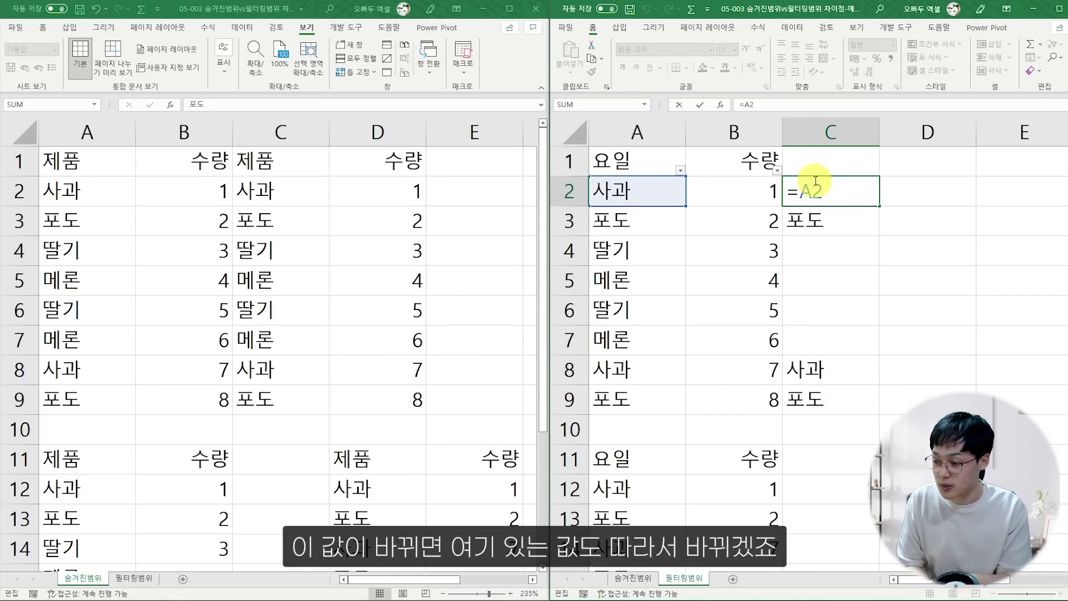
{"action": "key", "text": "Escape"}
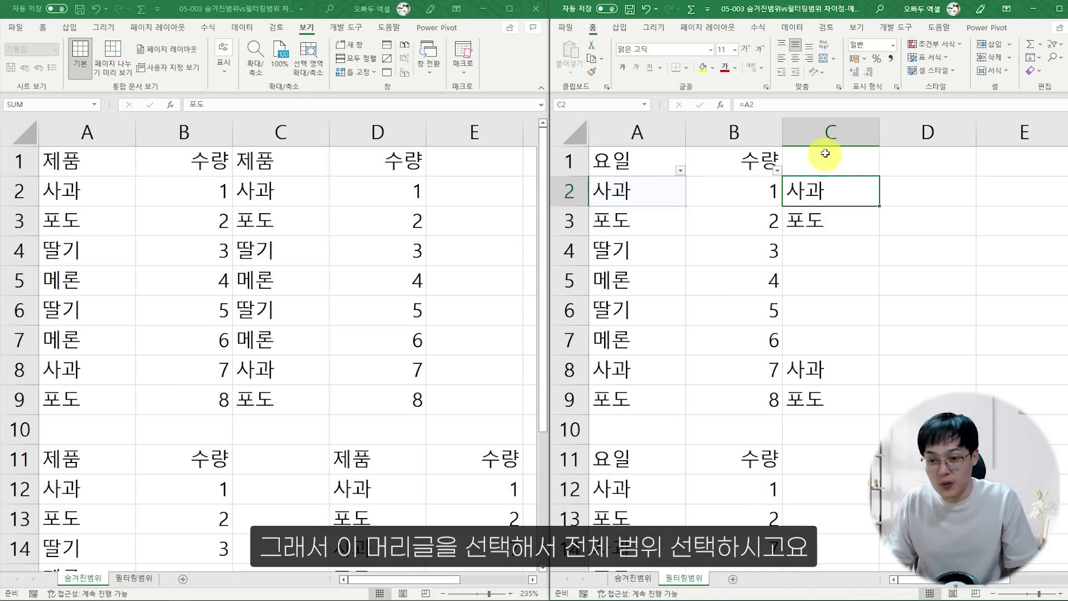
Step: Copy the whole of column C and paste it over itself as values only, replacing its formulas
{"action": "left_click", "coordinate": [832, 132]}
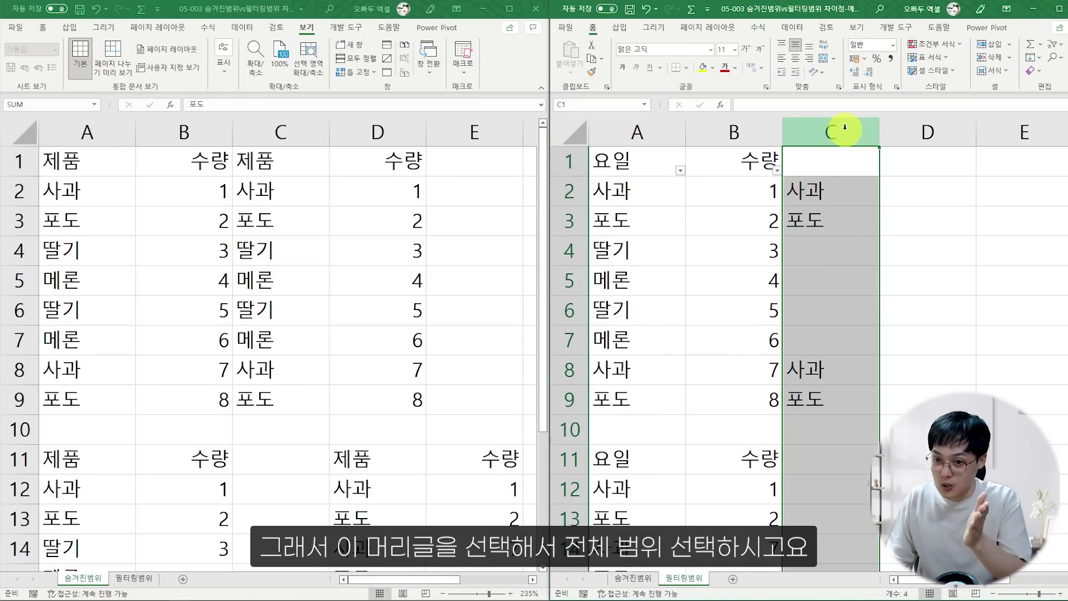
{"action": "key", "text": "ctrl+c"}
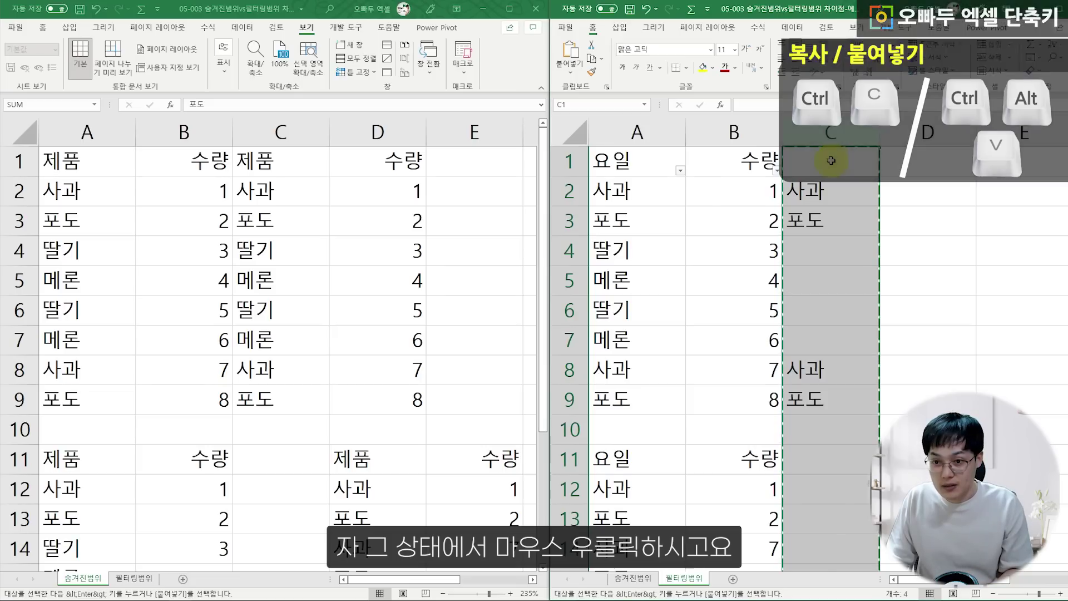
{"action": "right_click", "coordinate": [831, 161]}
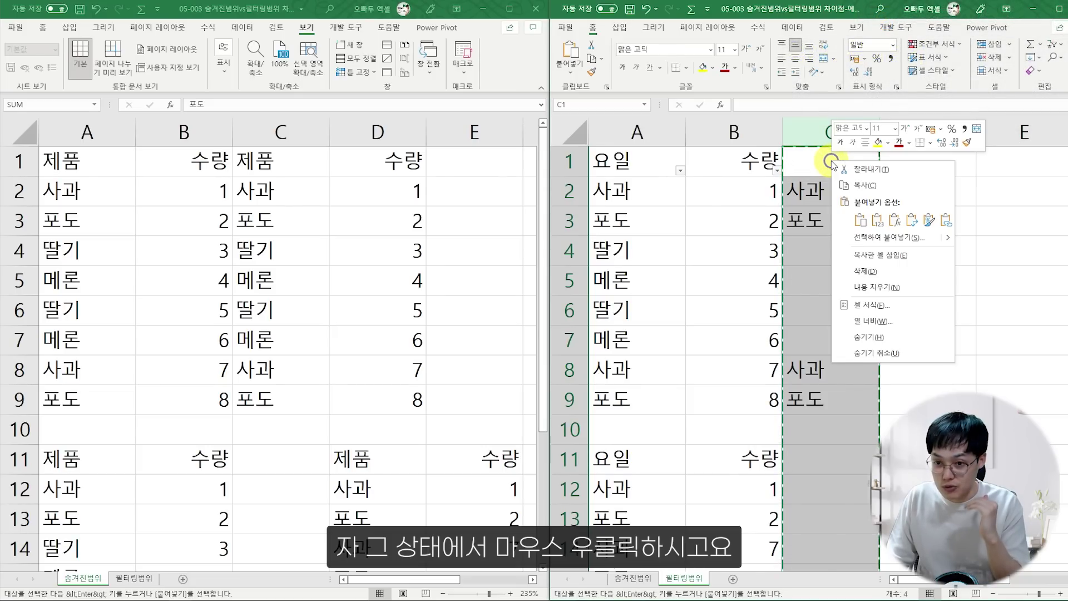
{"action": "left_click", "coordinate": [866, 237]}
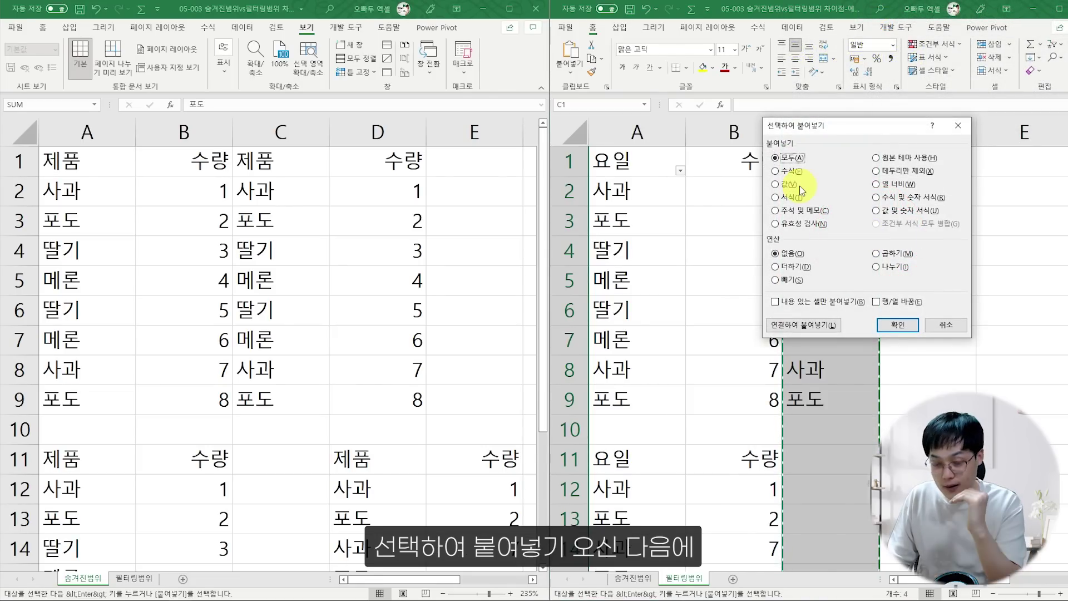
{"action": "left_click", "coordinate": [794, 184]}
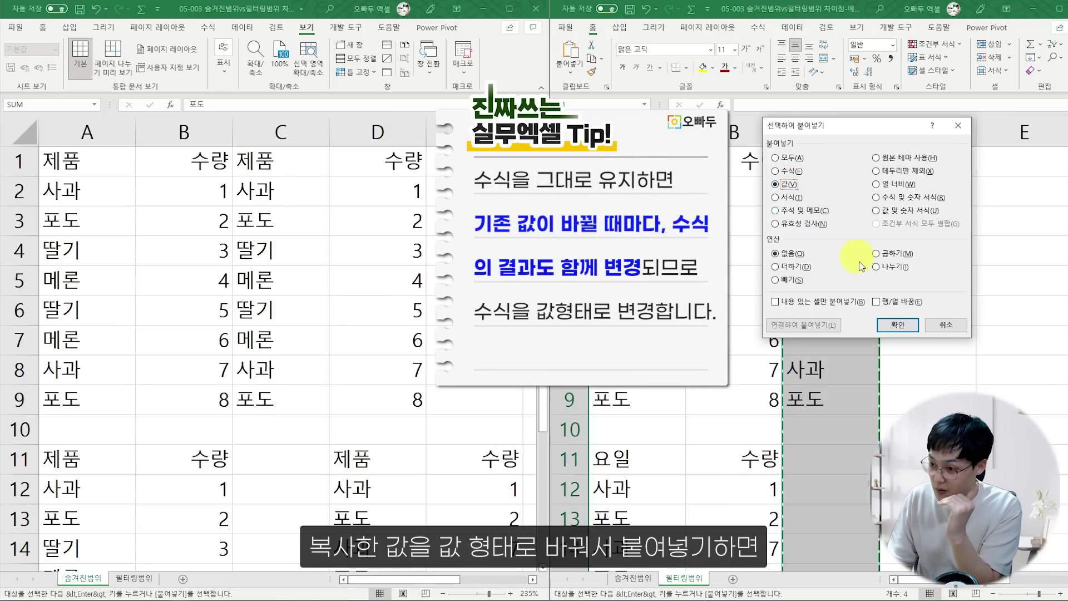
{"action": "left_click", "coordinate": [885, 321]}
{"action": "left_click", "coordinate": [824, 209]}
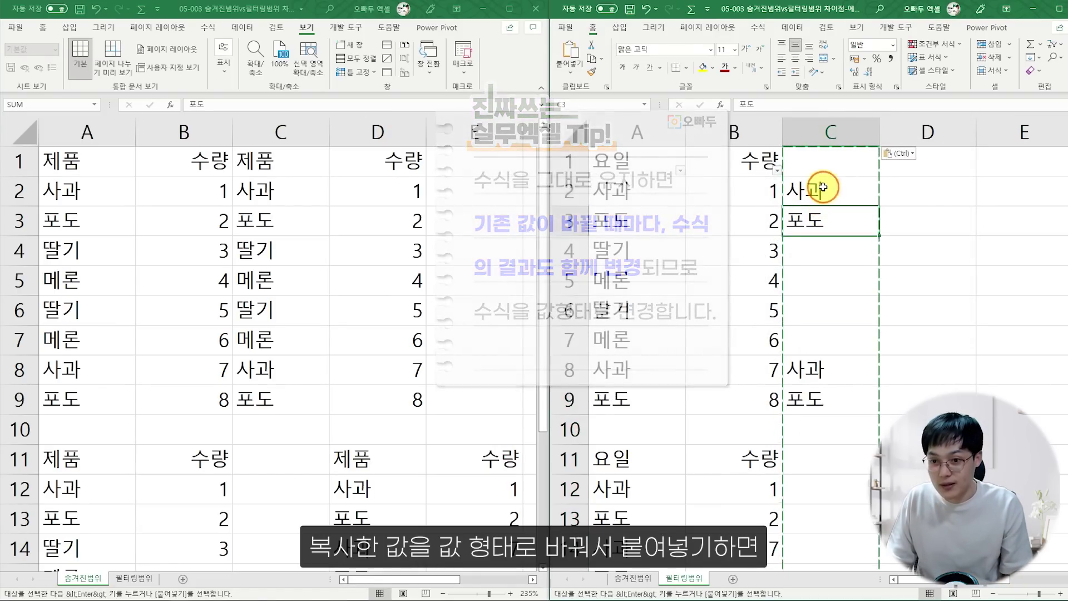